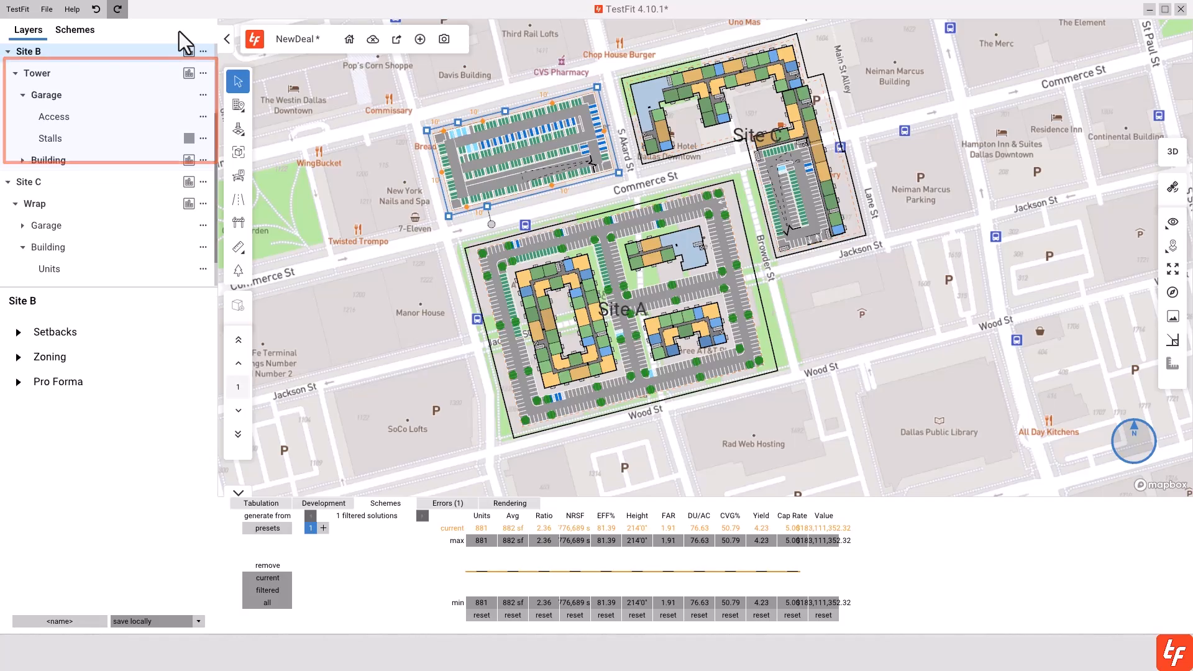
# Step: Open the settings of the Site B tower's garage
pyautogui.click(87, 93)
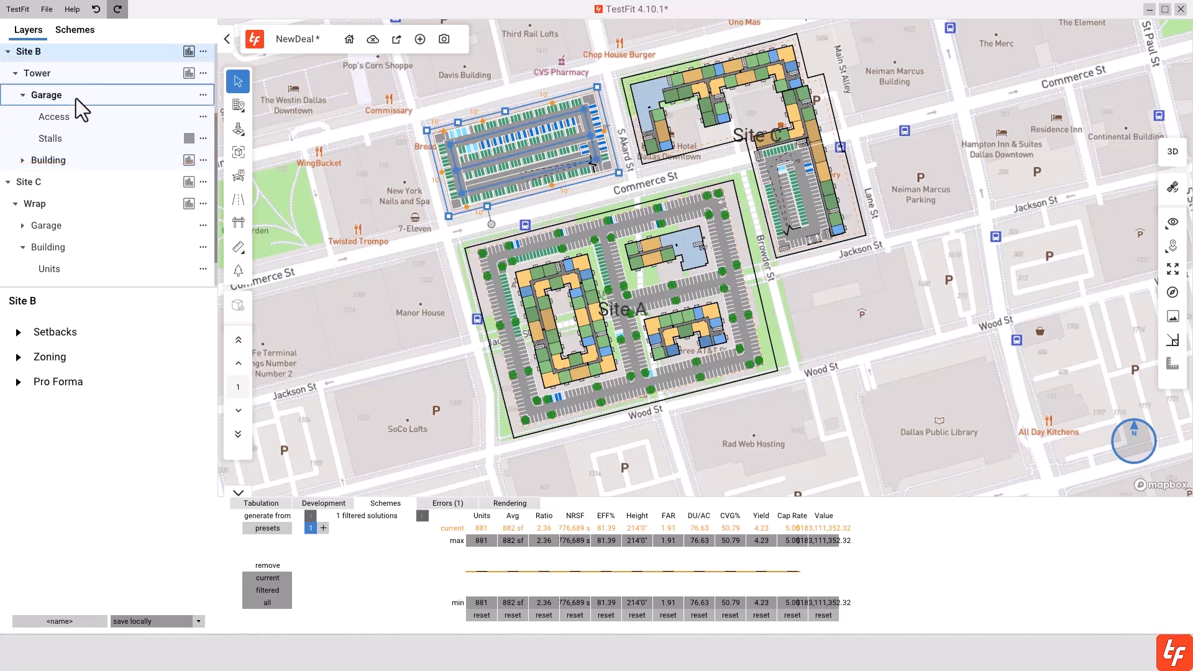
pyautogui.click(76, 98)
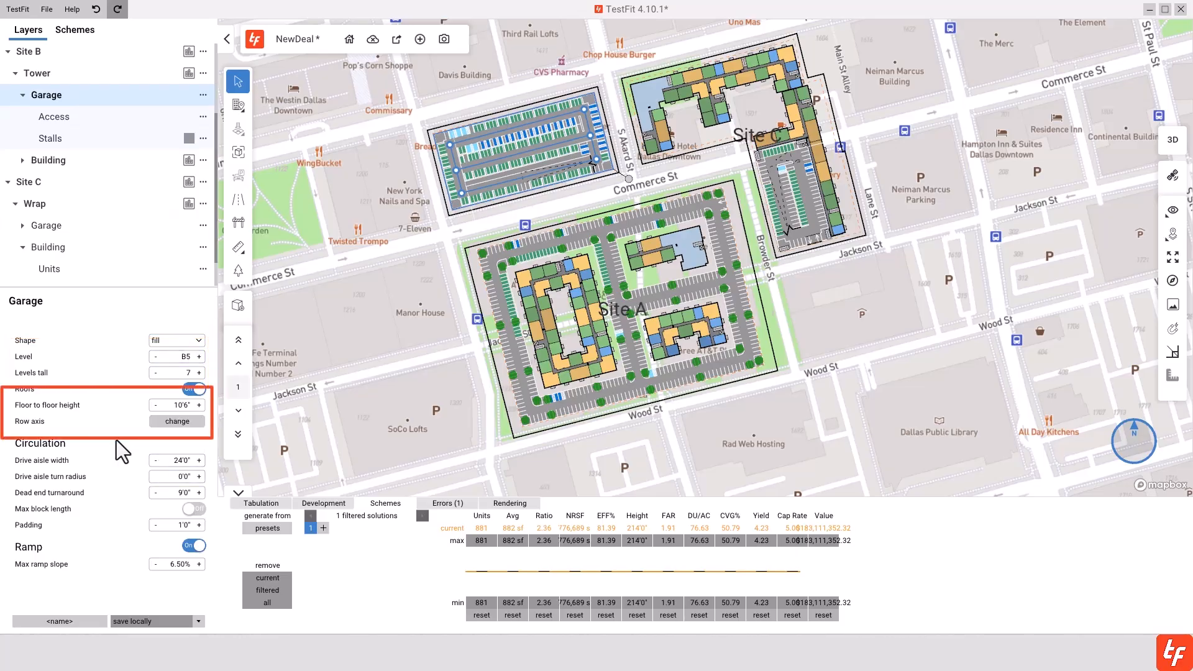
# Step: Try alternative row axis orientations for the Site B garage and reset the row axis
pyautogui.click(177, 422)
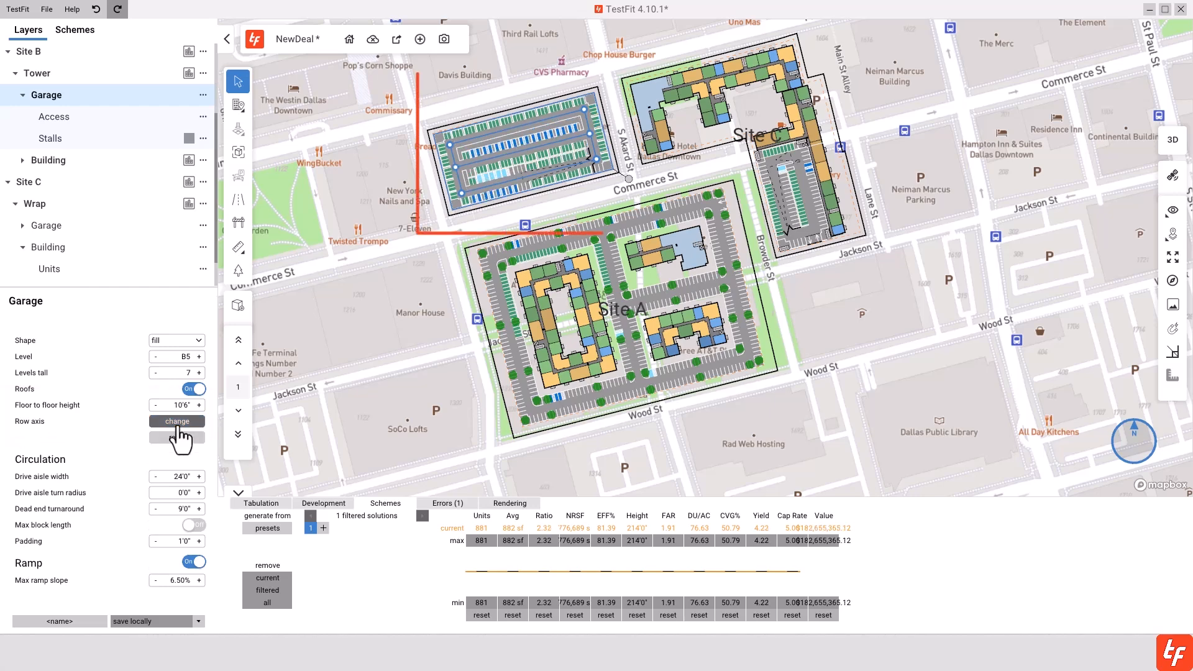
pyautogui.click(178, 426)
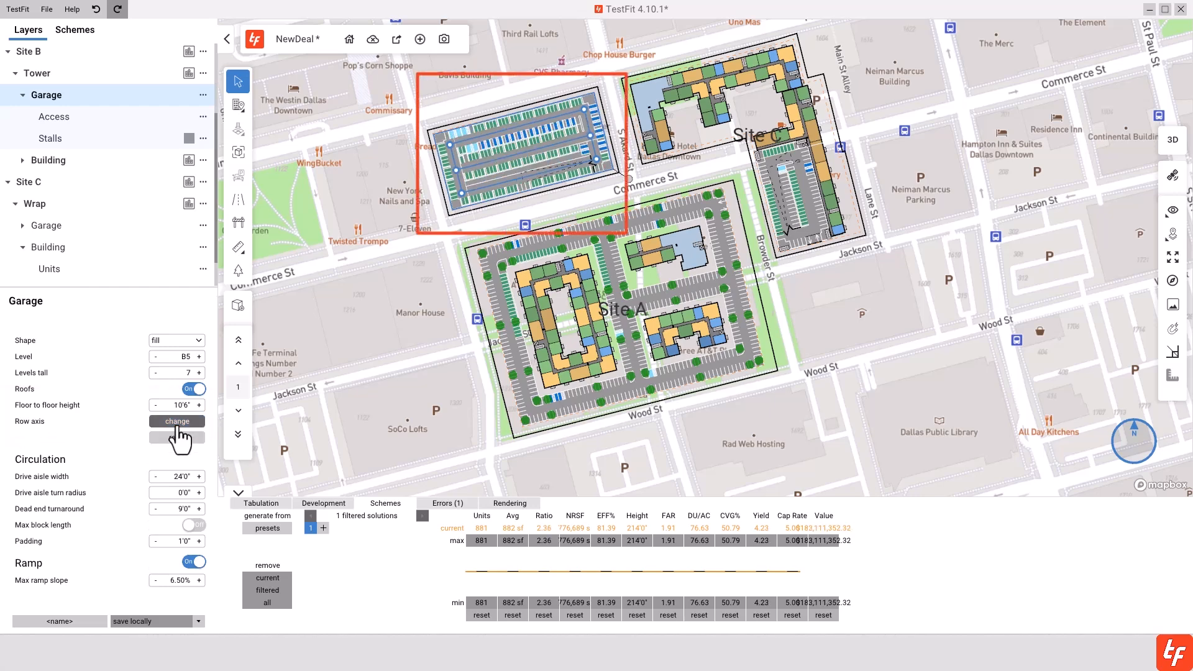
pyautogui.click(179, 426)
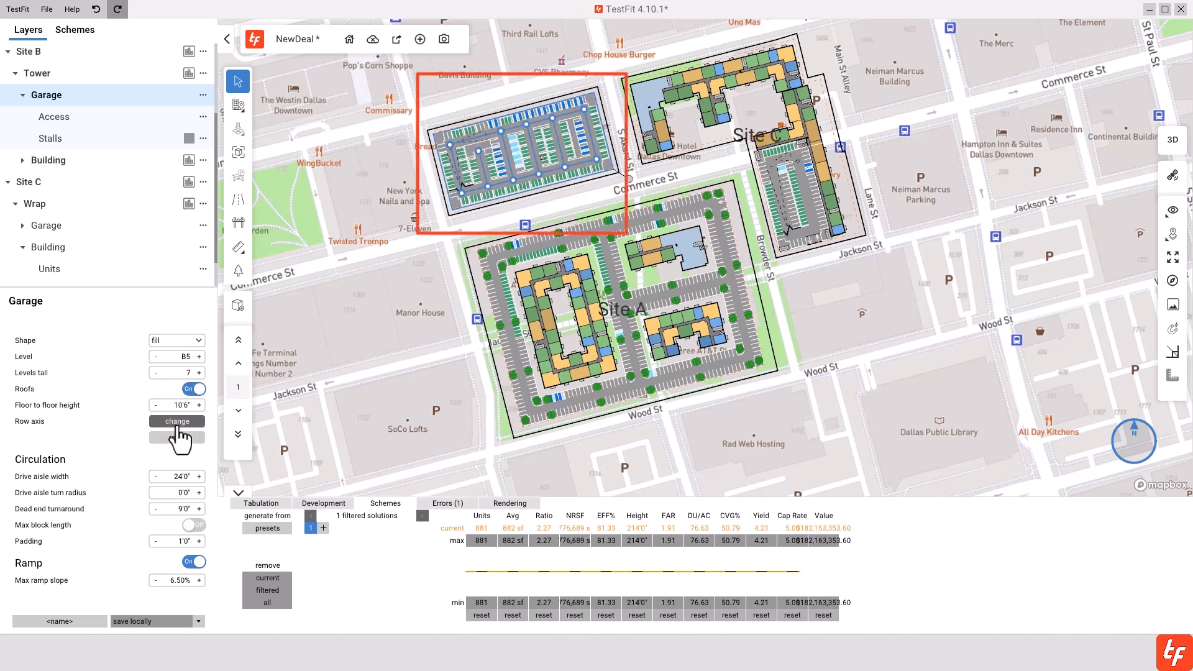
pyautogui.click(179, 435)
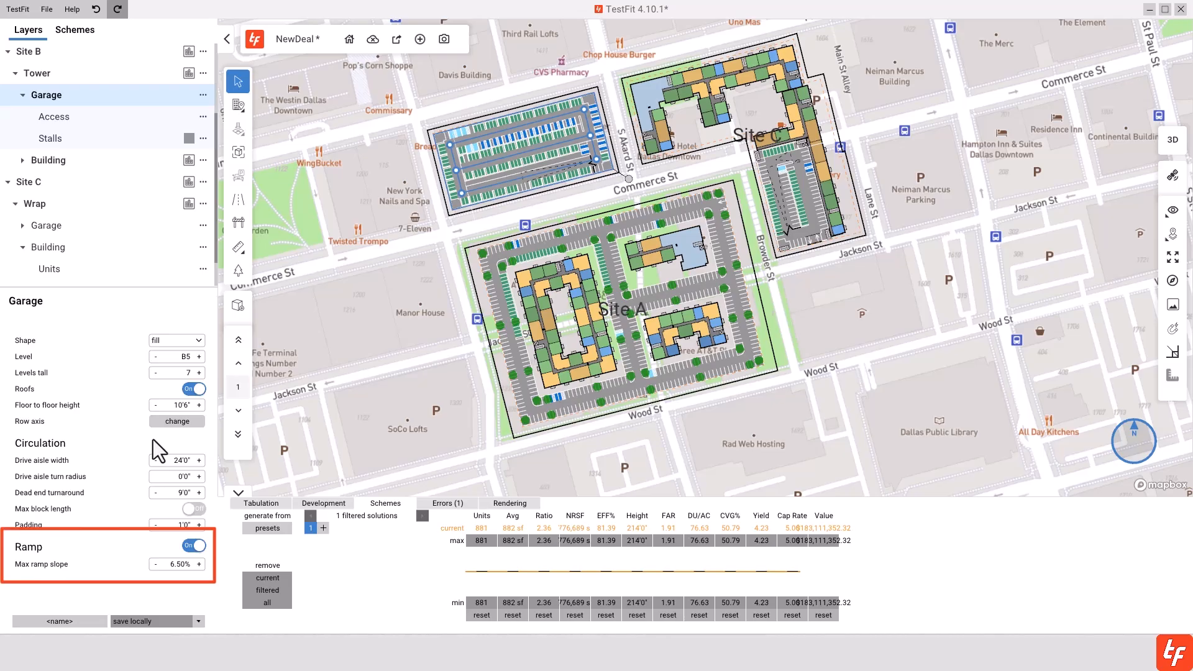
# Step: Set the Site B garage's max ramp slope to 15%
pyautogui.click(178, 564)
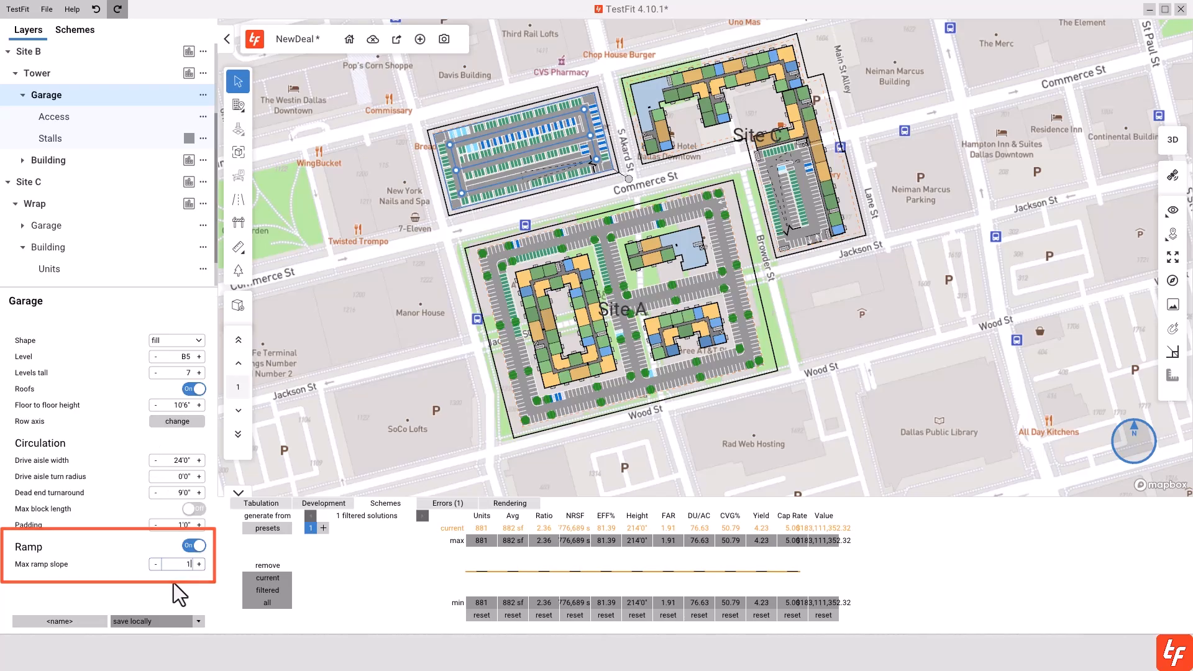
pyautogui.write('15')
pyautogui.press('Return')
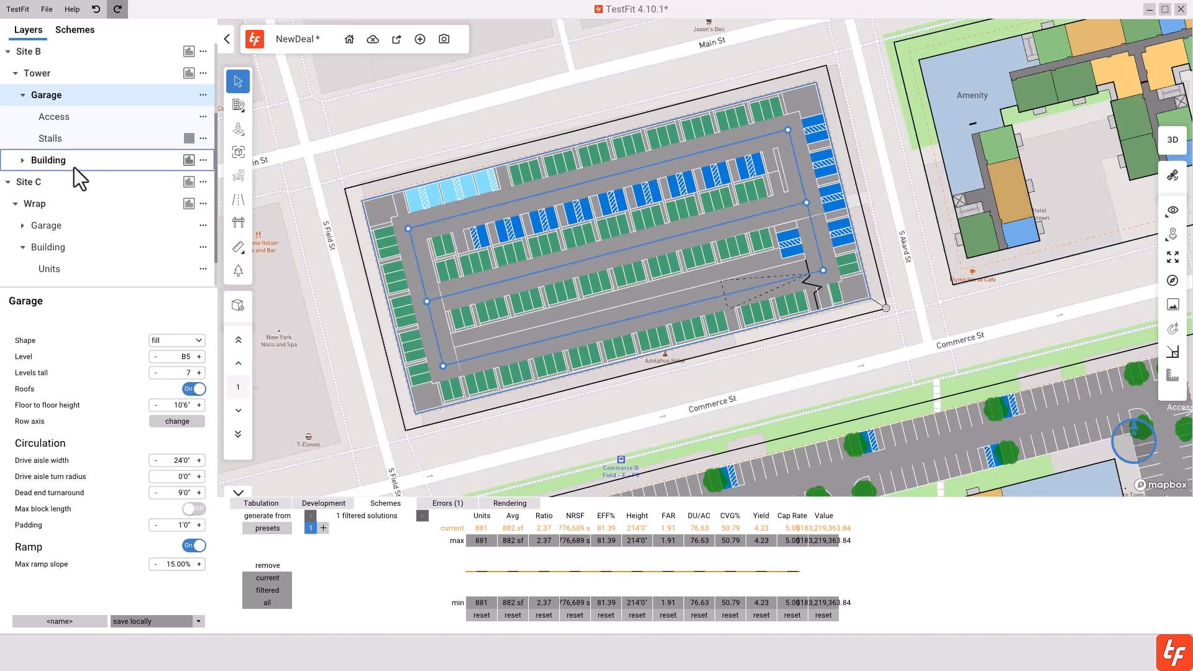
# Step: Set the Site B garage's access to level 1 with a width of 26'0"
pyautogui.click(66, 117)
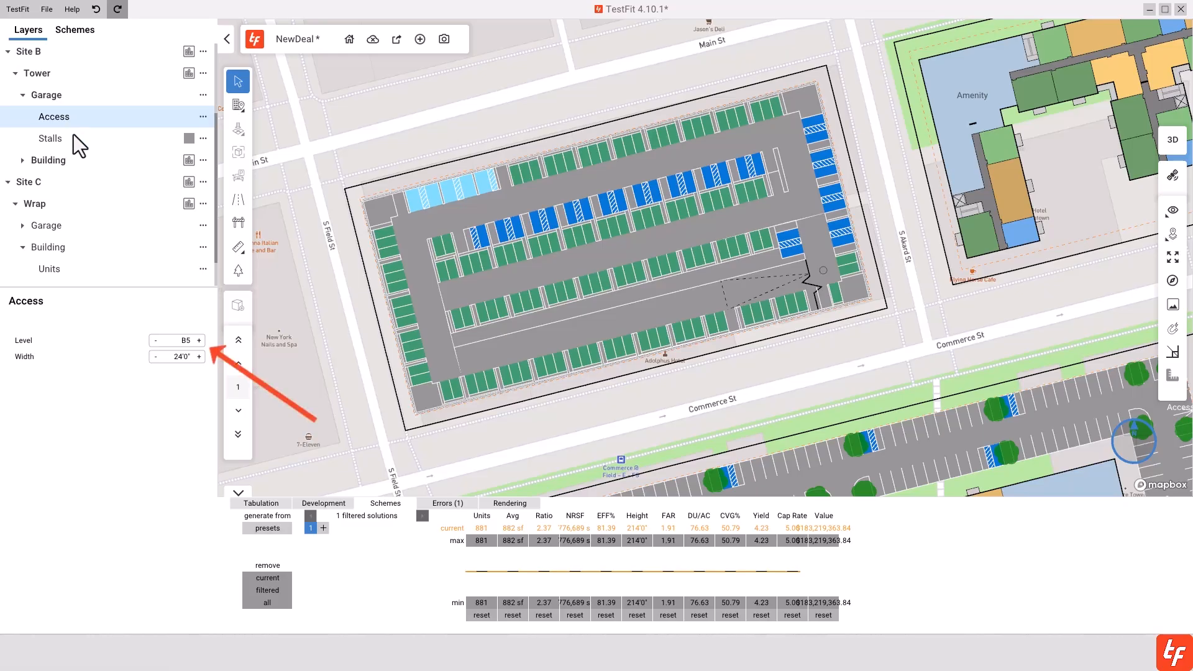
pyautogui.click(199, 342)
pyautogui.click(199, 342)
pyautogui.click(199, 341)
pyautogui.click(199, 342)
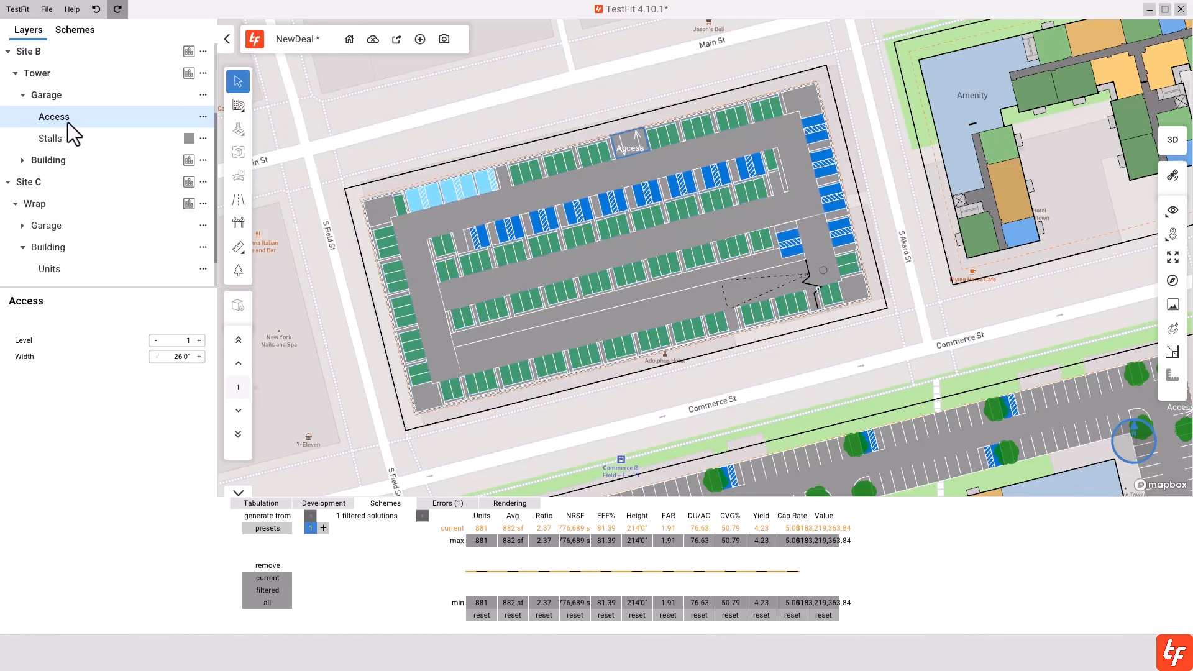
# Step: Reposition the Site B garage access on the Main St side, beside the light blue ADA van stalls
pyautogui.click(633, 146)
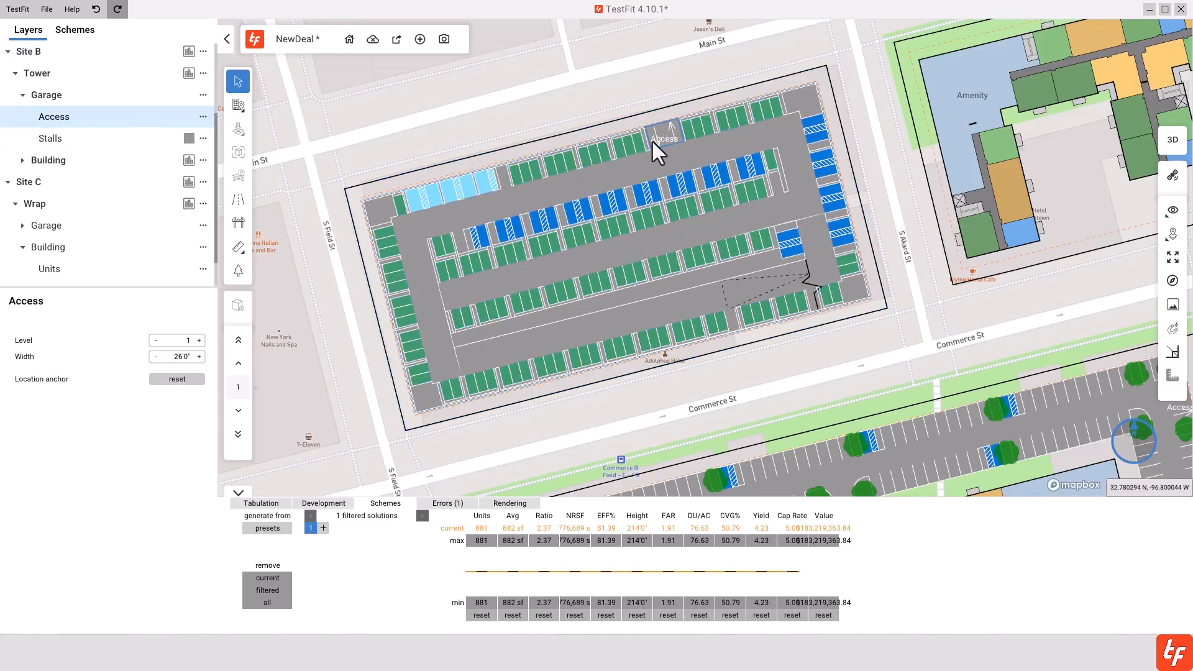
pyautogui.moveTo(652, 141); pyautogui.dragTo(840, 166)
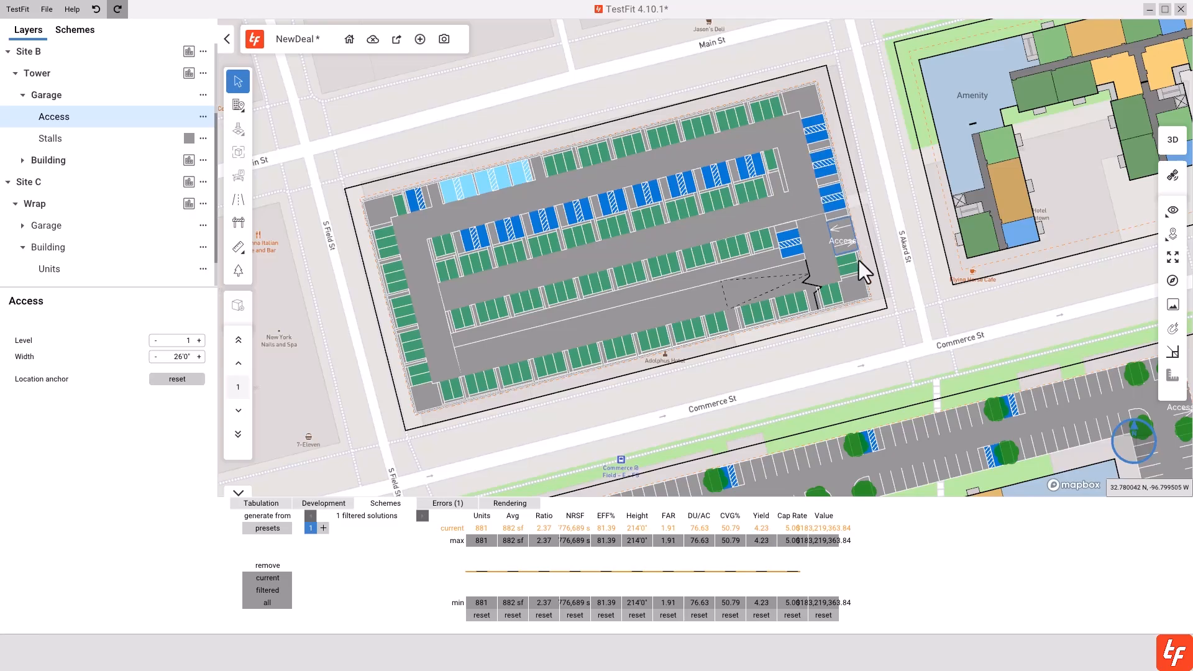
pyautogui.moveTo(858, 260); pyautogui.dragTo(531, 170)
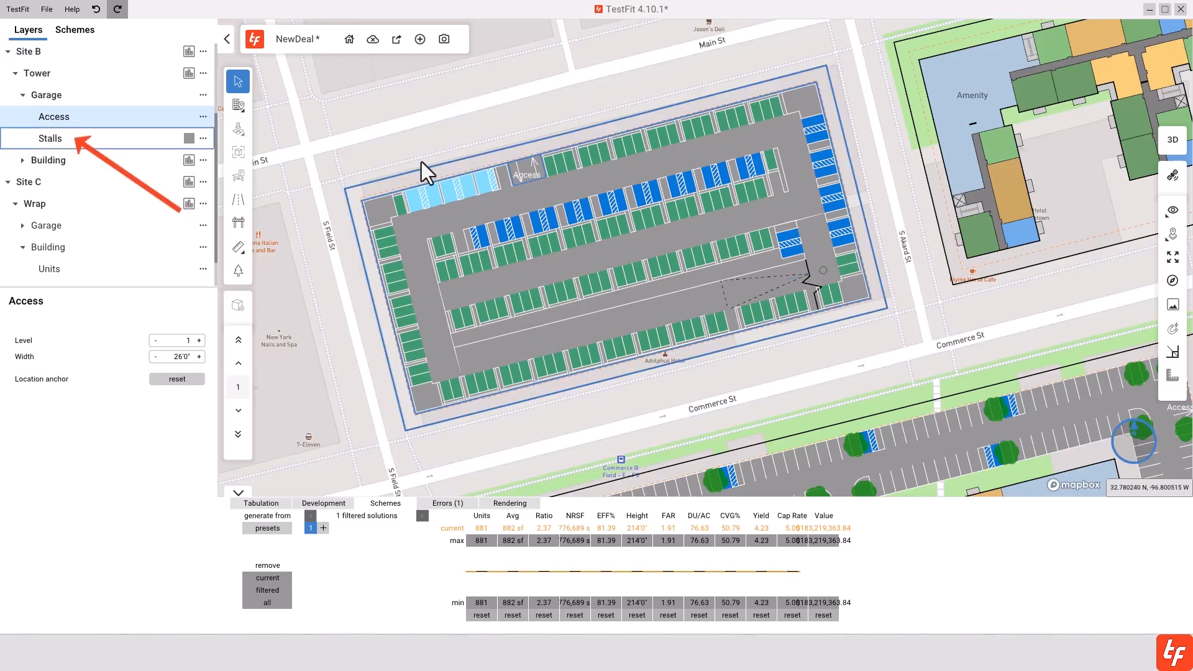
# Step: Delete the Compact stall type from the Site B garage's parking stalls table
pyautogui.click(119, 143)
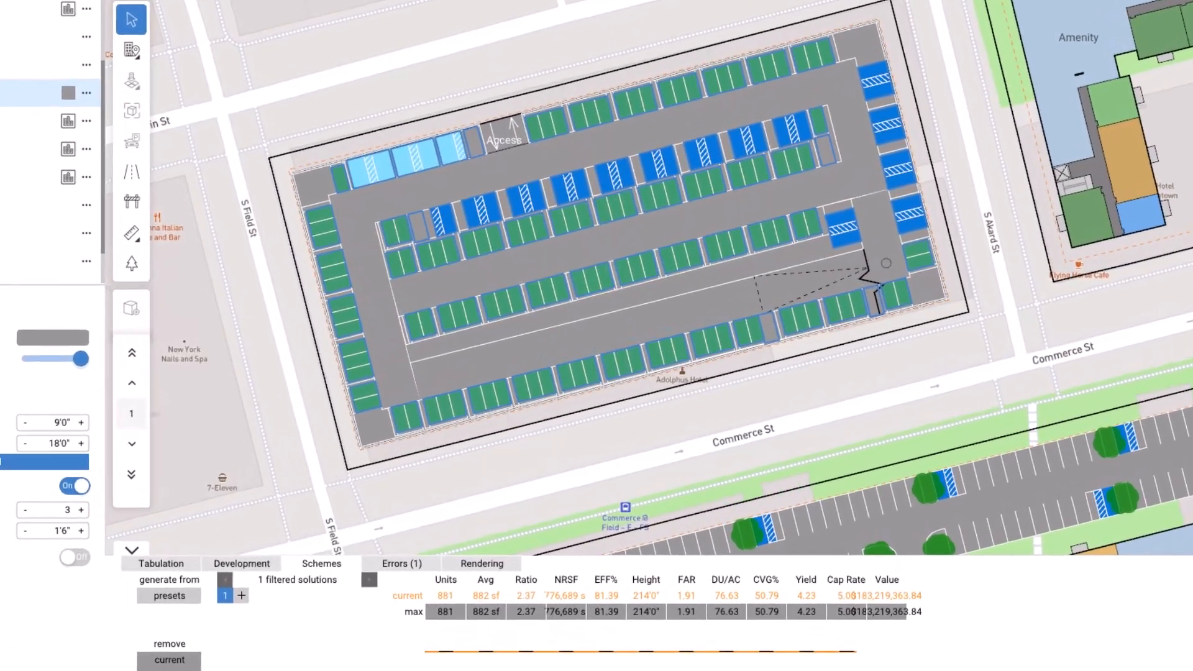
pyautogui.click(67, 436)
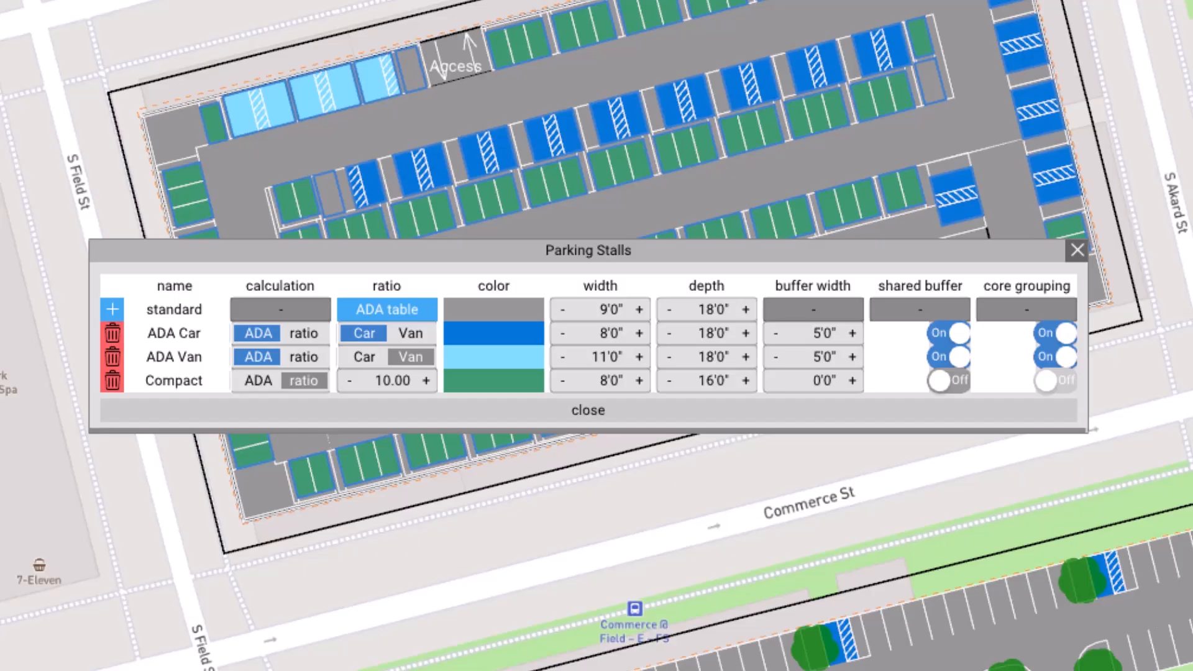
pyautogui.click(113, 380)
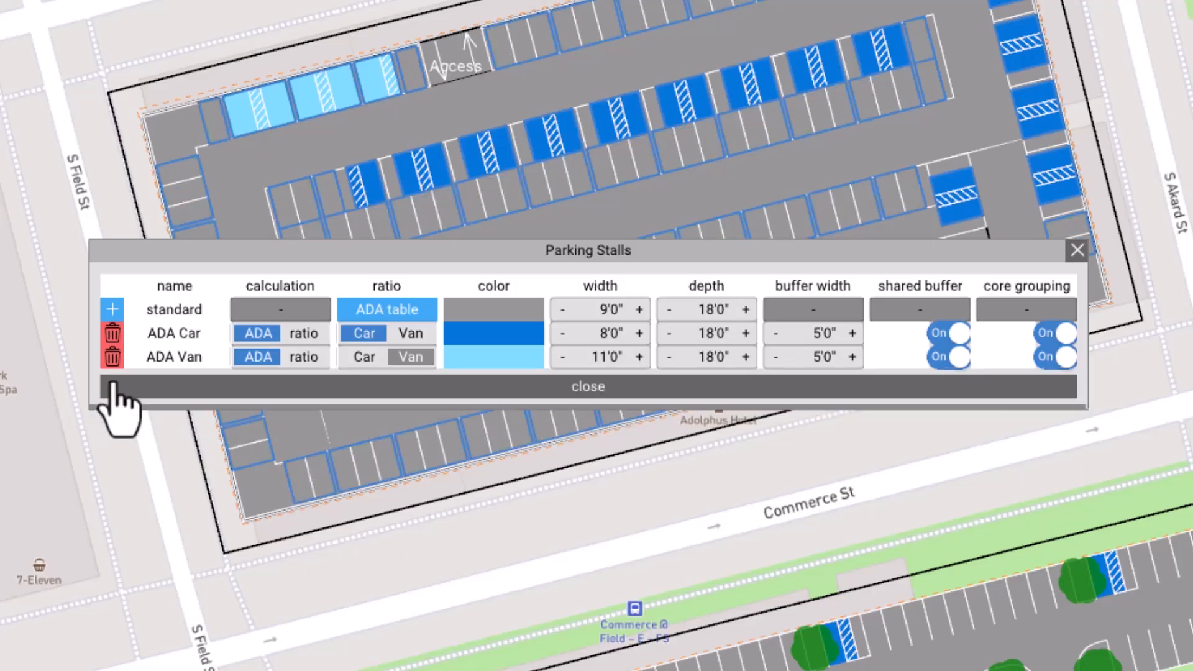
# Step: Add a new parking stall type named EV and colour it yellow
pyautogui.click(112, 309)
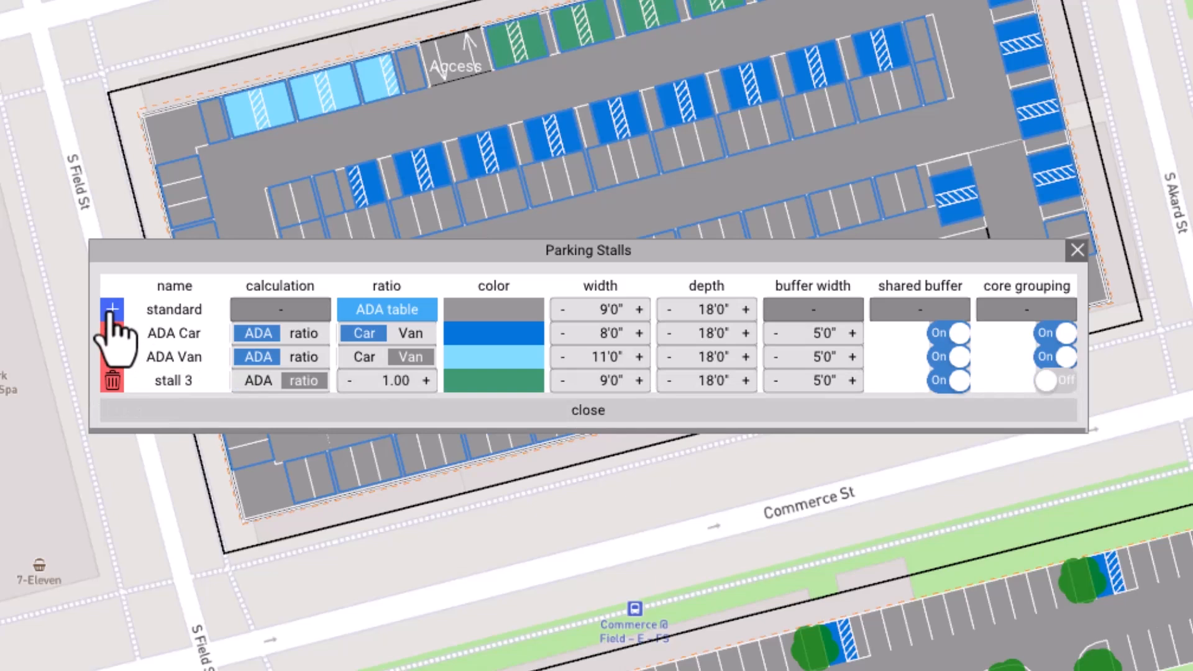
pyautogui.click(158, 387)
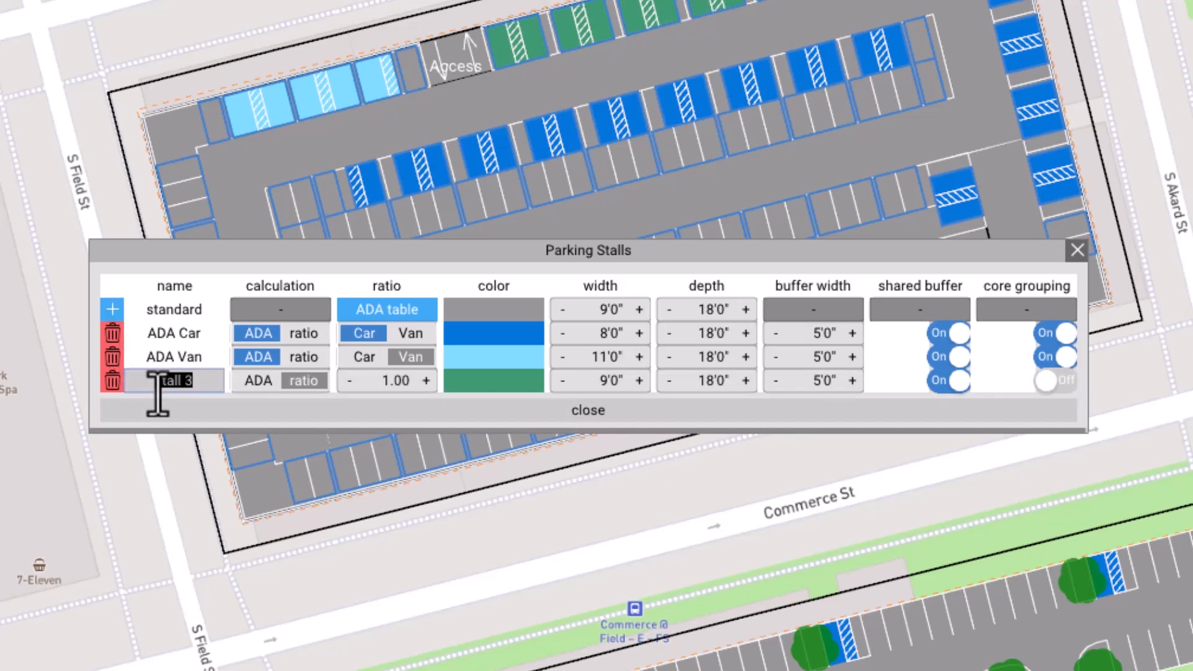
pyautogui.press('BackSpace')
pyautogui.write('EV')
pyautogui.click(492, 384)
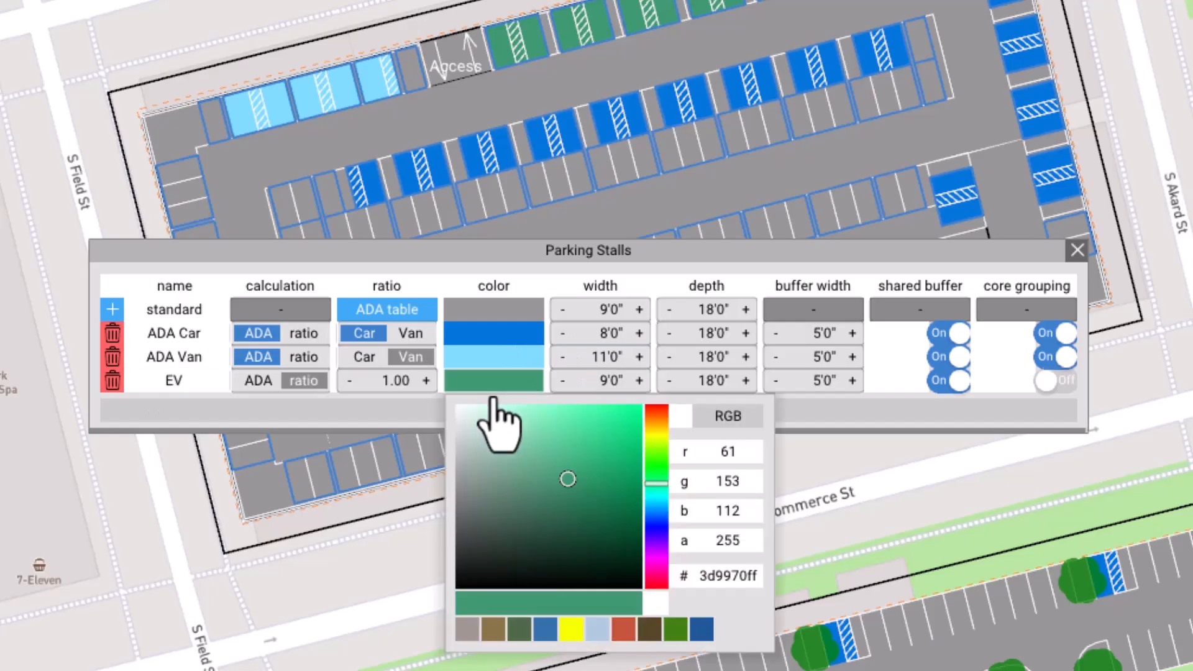
pyautogui.click(572, 630)
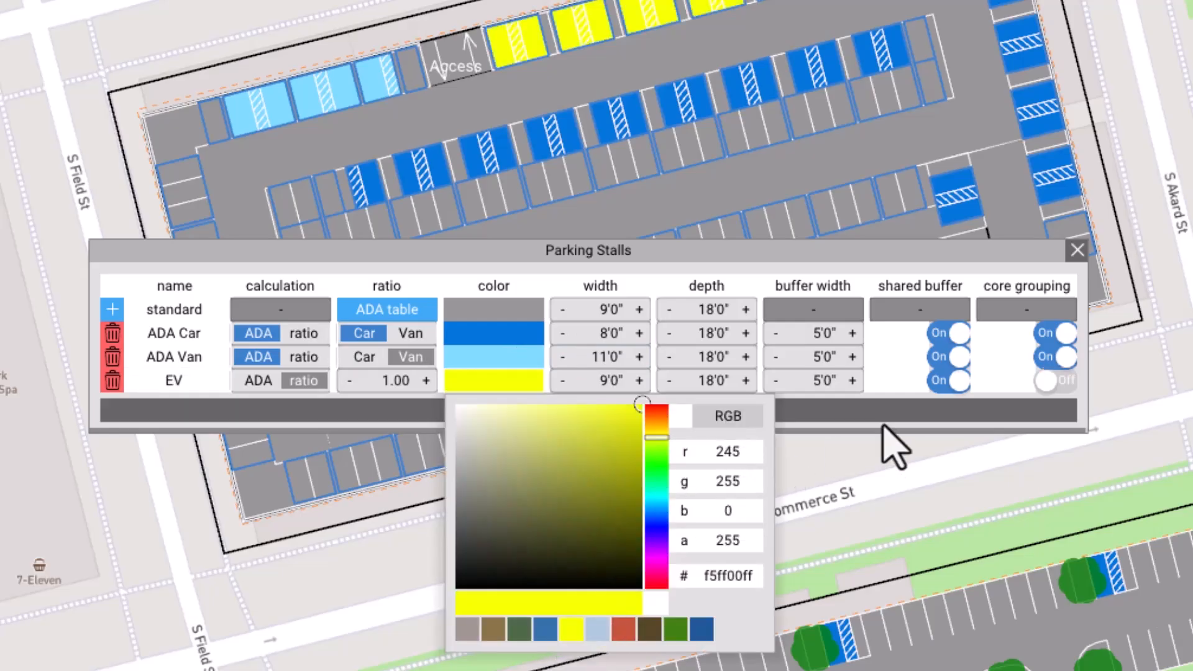
# Step: Set the EV stall's buffer width to 7'0" and close the parking stalls table
pyautogui.click(853, 381)
pyautogui.click(853, 381)
pyautogui.click(853, 381)
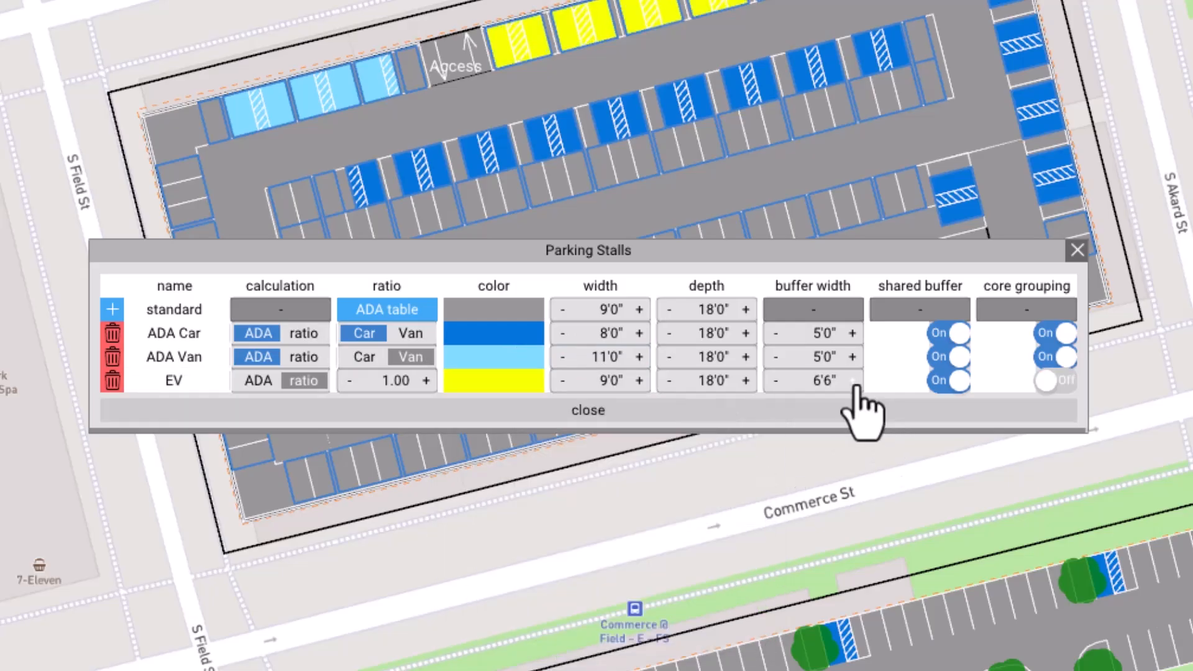
pyautogui.click(853, 381)
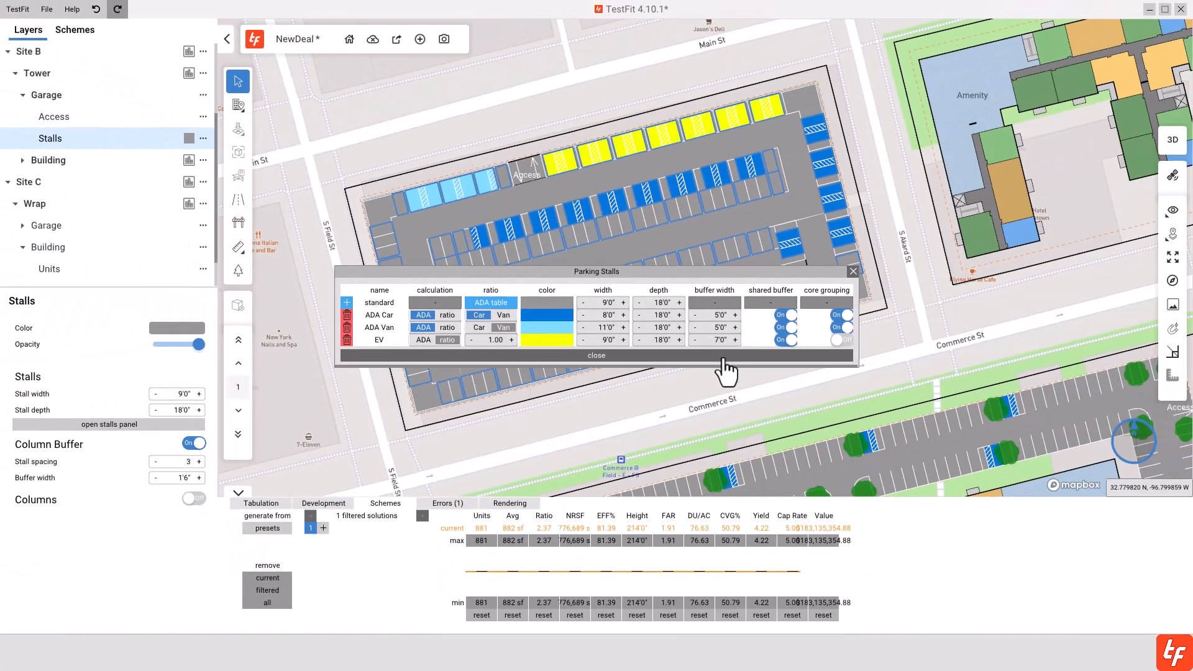
pyautogui.click(724, 357)
# Step: Define a new location for Site C's wrap garage, crosswise in the middle of the site's southern wing
pyautogui.click(87, 225)
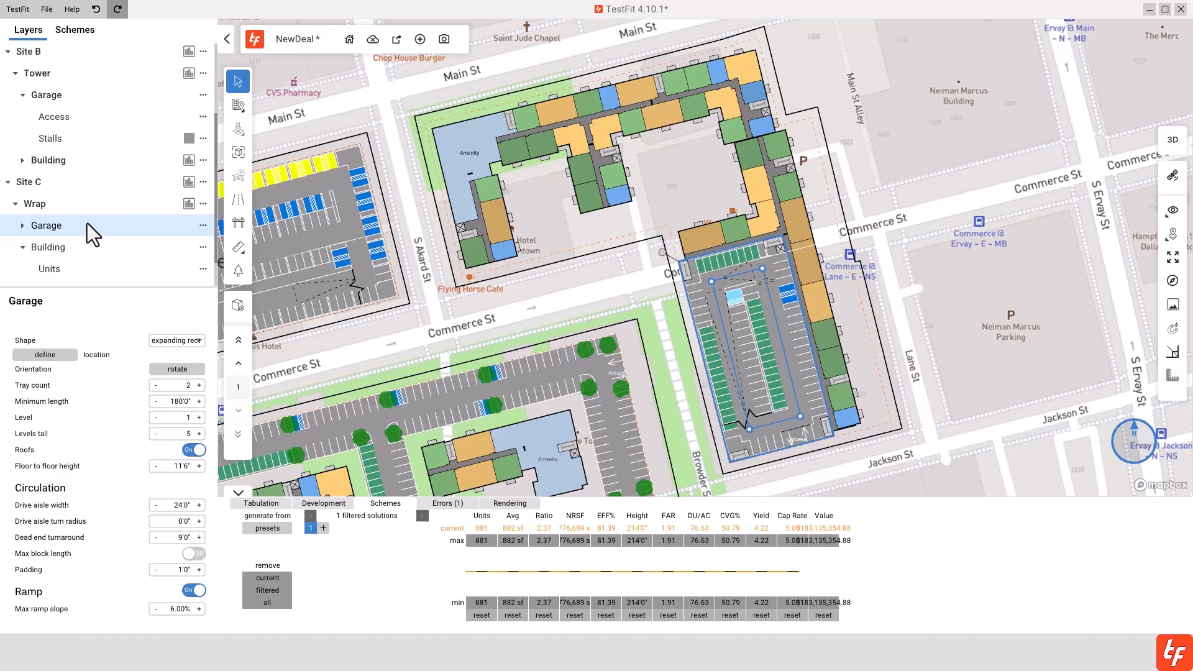
pyautogui.click(51, 354)
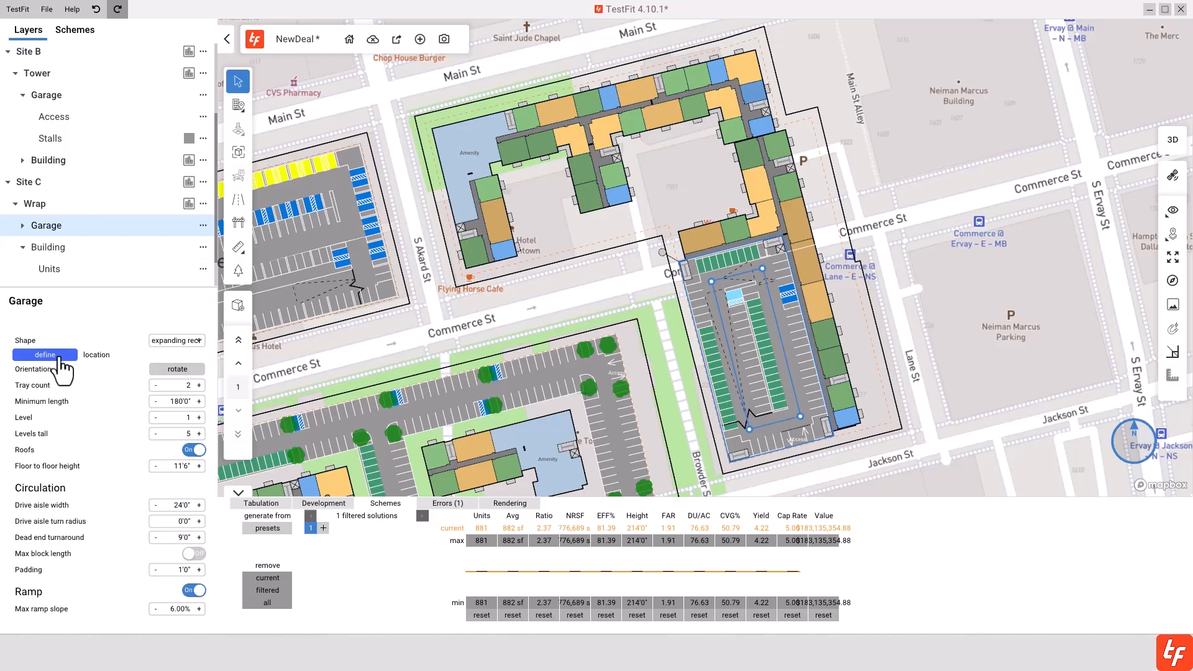
pyautogui.click(60, 359)
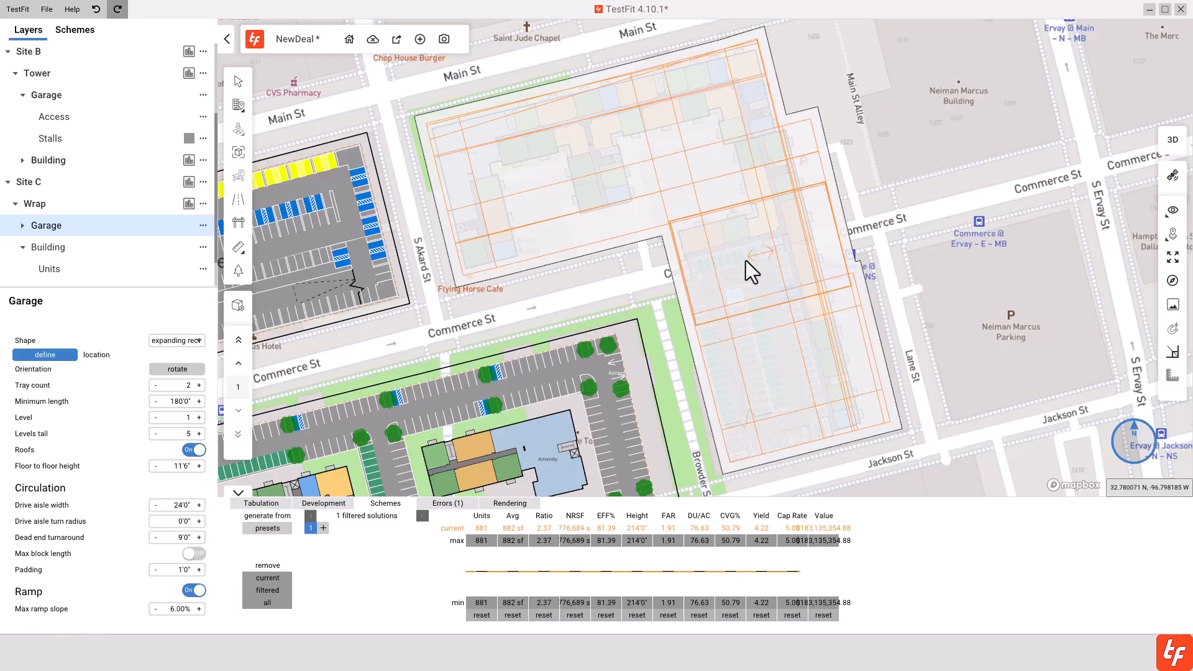
pyautogui.click(762, 311)
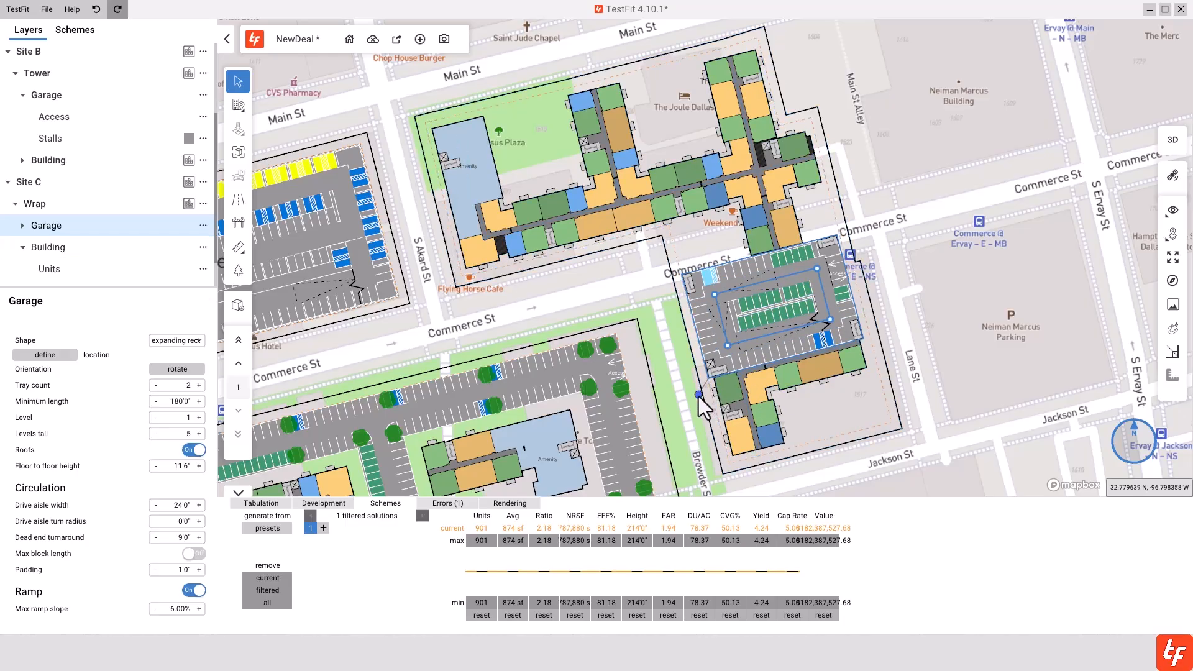
# Step: Try the Site C garage at the Jackson St end and in the western wing near S Akard St
pyautogui.moveTo(698, 396); pyautogui.dragTo(714, 475)
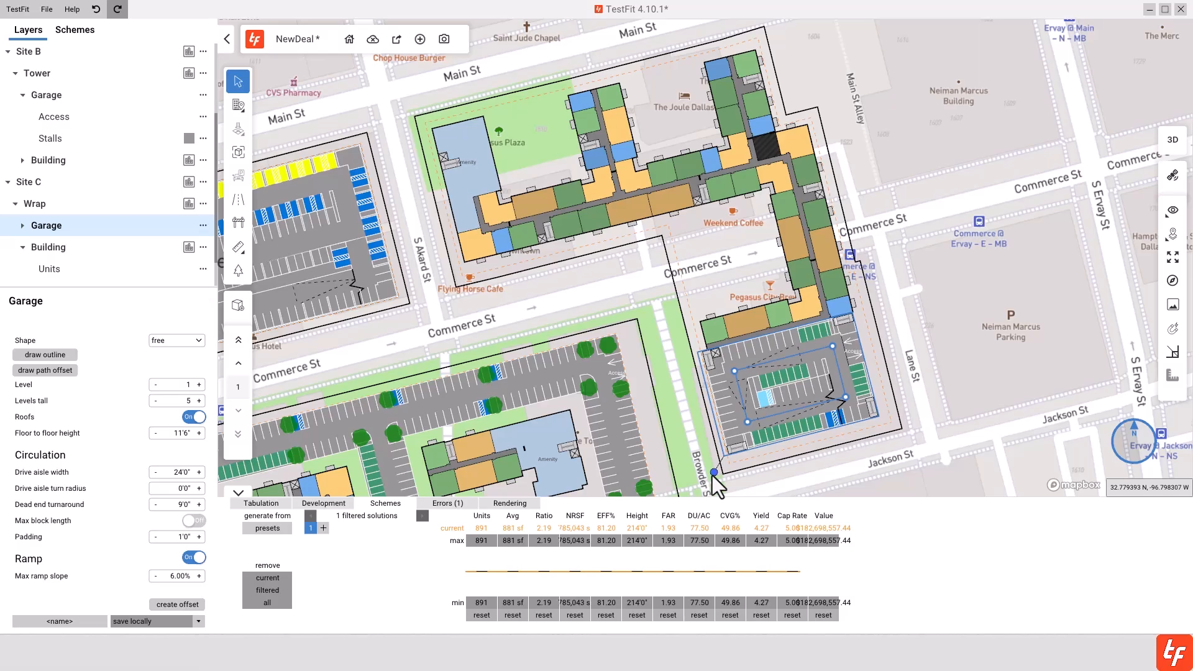
pyautogui.moveTo(714, 475); pyautogui.dragTo(593, 260)
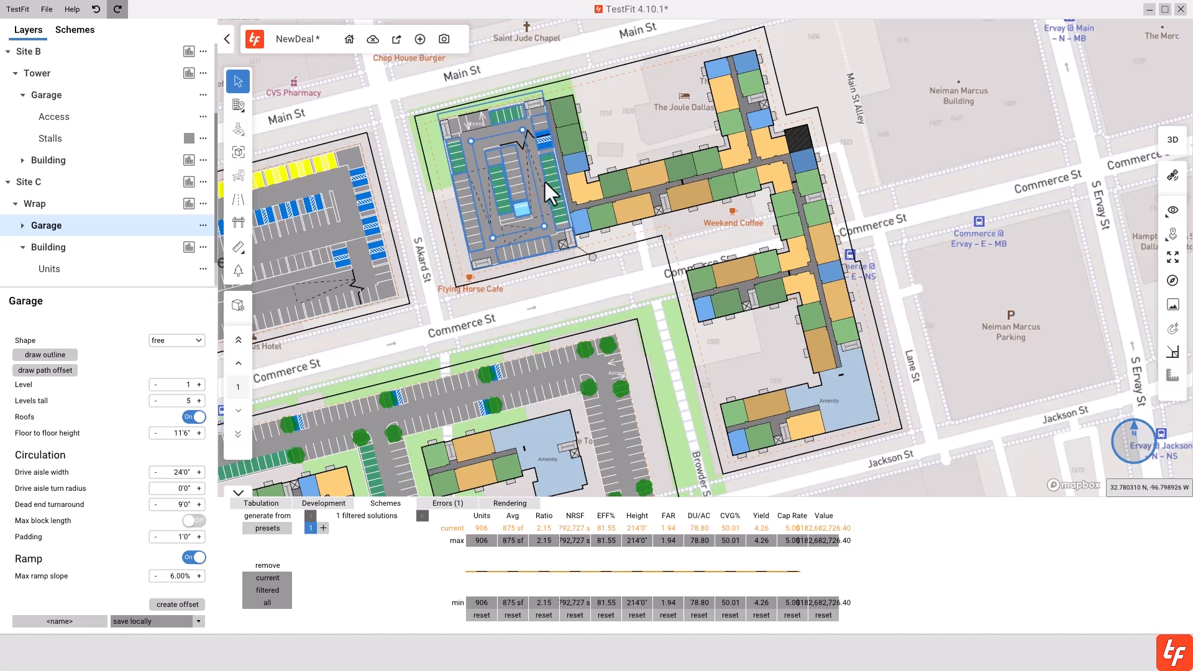
pyautogui.scroll(3, 532, 185)
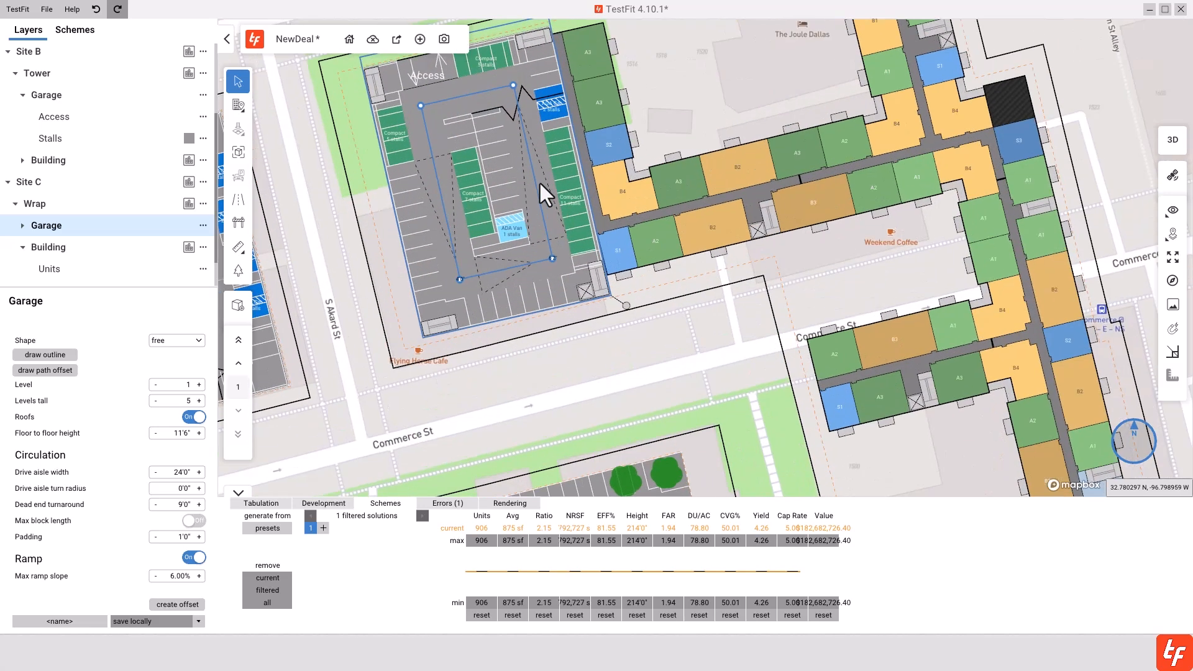
# Step: Move the Site C garage into the southern wing, lengthwise along the Browder St side down to Jackson St
pyautogui.click(579, 159)
pyautogui.moveTo(615, 154)
pyautogui.mouseDown()
pyautogui.moveTo(516, 178)
pyautogui.moveTo(612, 172)
pyautogui.mouseUp()
pyautogui.moveTo(517, 317); pyautogui.dragTo(563, 323)
pyautogui.moveTo(636, 307); pyautogui.dragTo(888, 187)
pyautogui.scroll(-2, 893, 211)
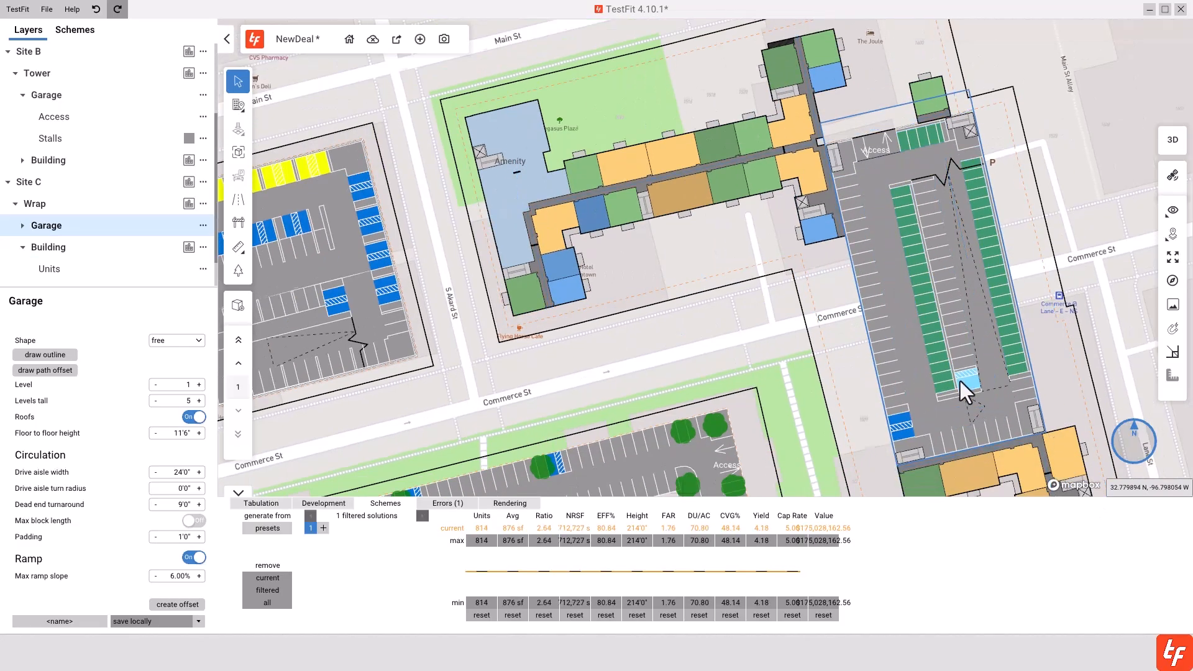
pyautogui.moveTo(959, 381); pyautogui.dragTo(771, 195, button='middle')
pyautogui.moveTo(871, 255); pyautogui.dragTo(871, 371)
pyautogui.scroll(-3, 859, 446)
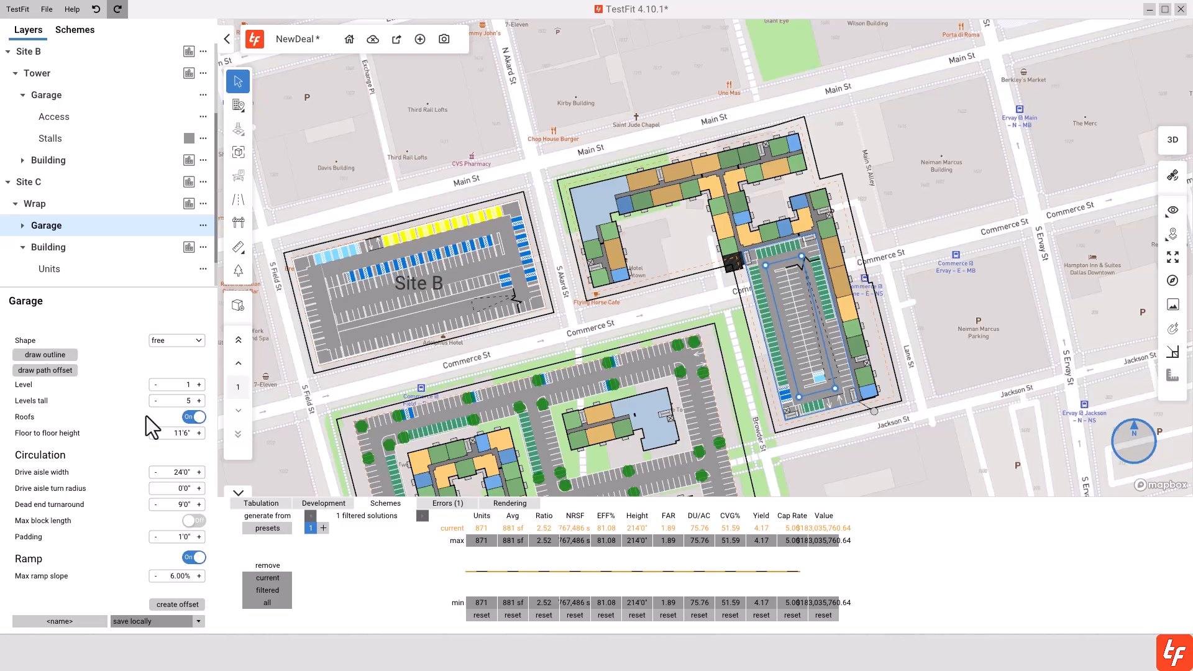
# Step: Move the Site C garage's access from the Jackson St end to the upper part of its Browder St side
pyautogui.click(23, 226)
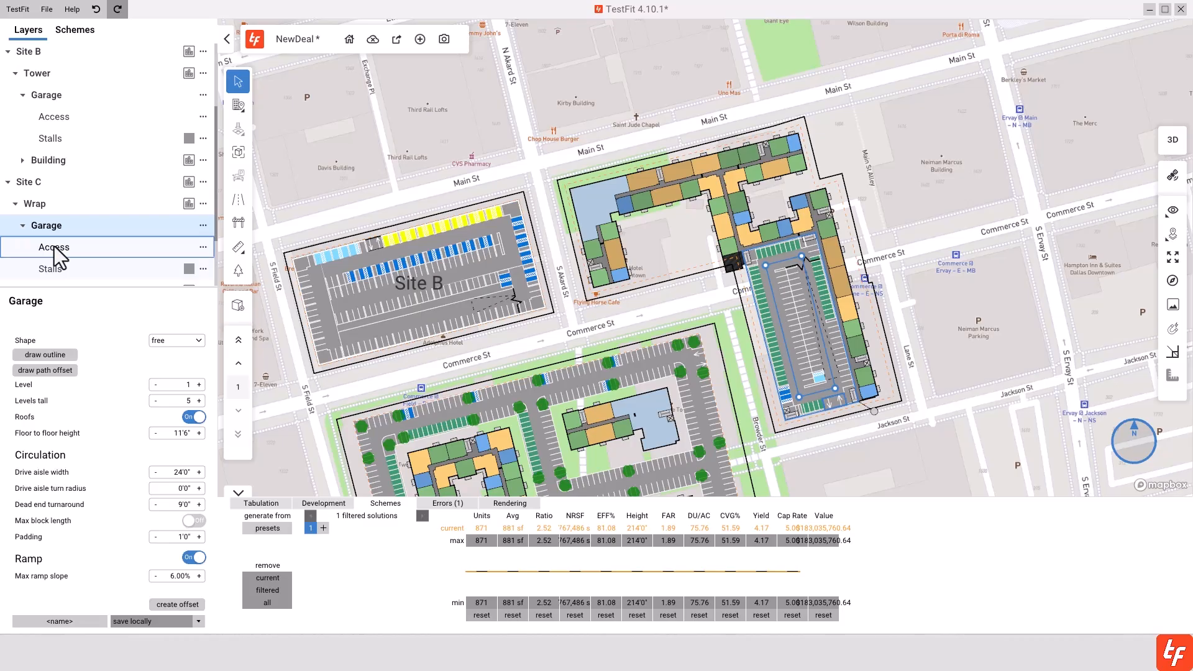
pyautogui.click(55, 247)
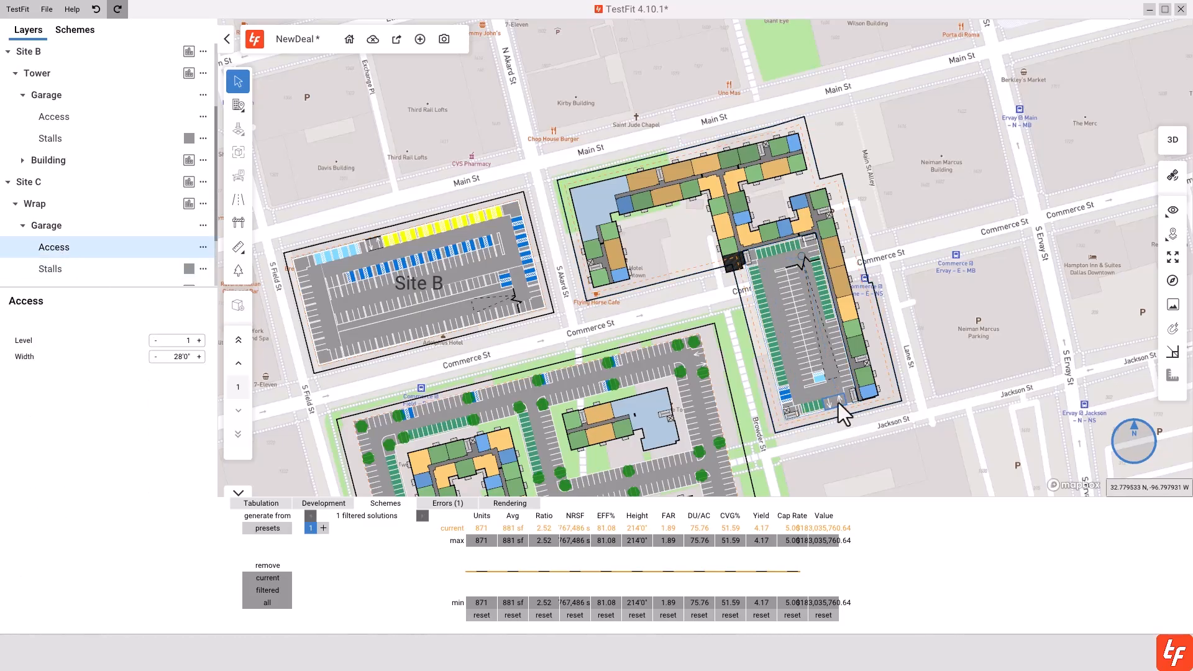
pyautogui.moveTo(839, 404)
pyautogui.mouseDown()
pyautogui.moveTo(860, 382)
pyautogui.moveTo(853, 323)
pyautogui.moveTo(810, 280)
pyautogui.moveTo(823, 270)
pyautogui.moveTo(780, 356)
pyautogui.moveTo(739, 297)
pyautogui.mouseUp()
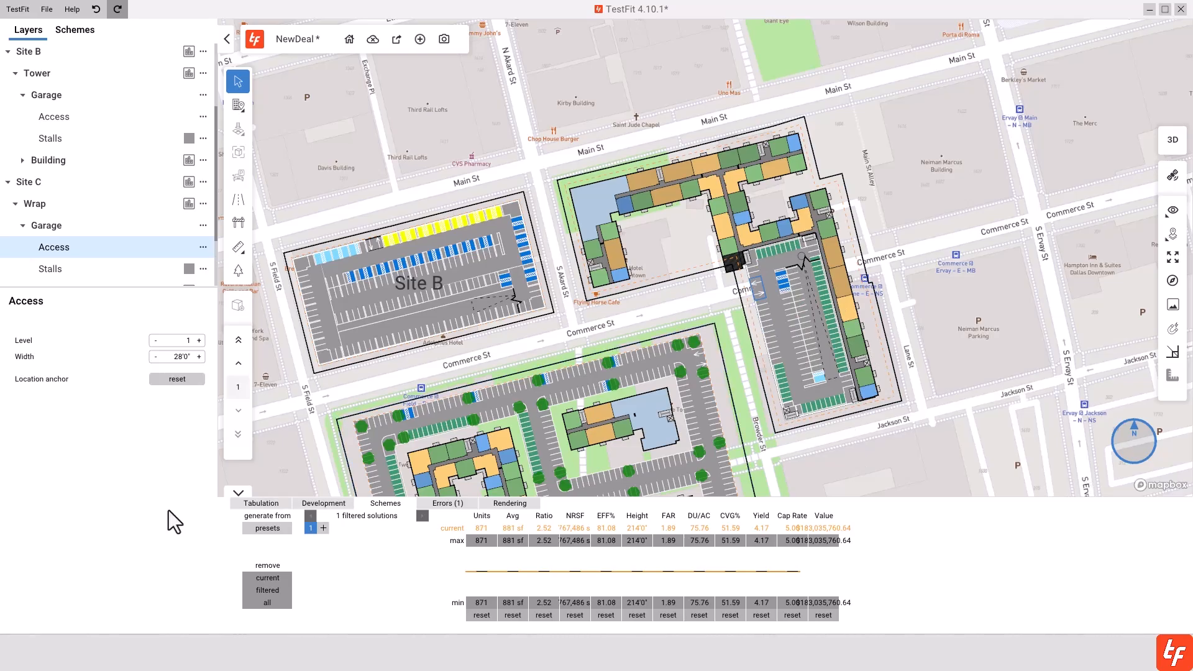
# Step: Review the parking stall types defined for Site C's wrap garage, including calculation, ratio, size and buffer settings
pyautogui.click(98, 269)
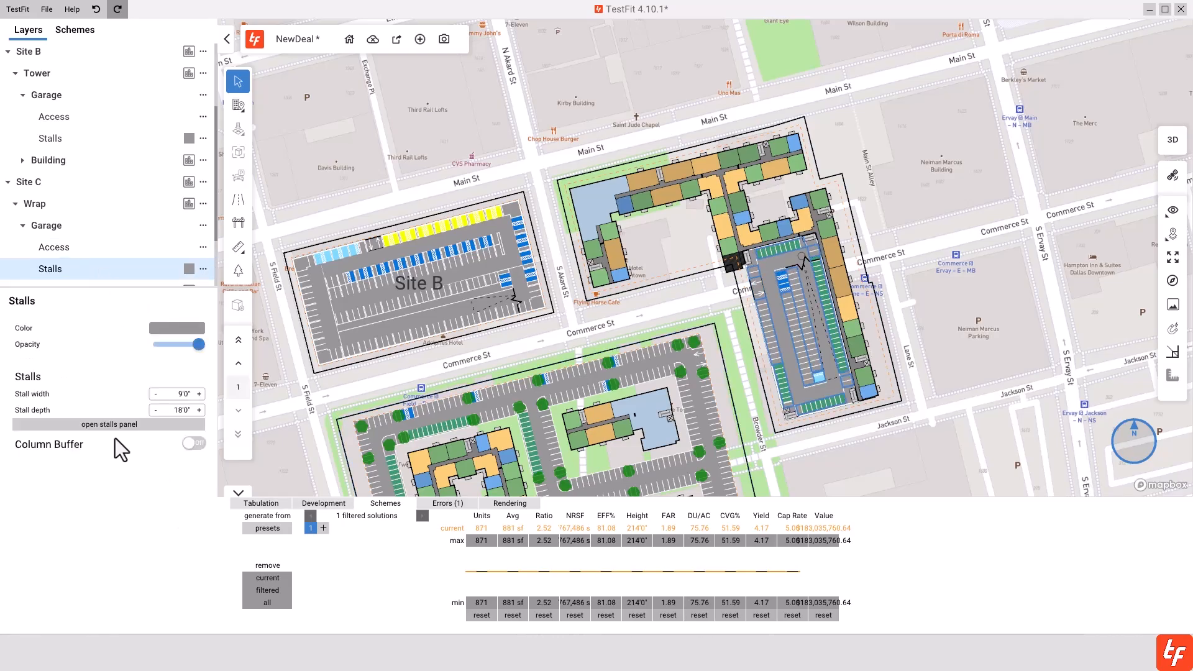
pyautogui.click(126, 426)
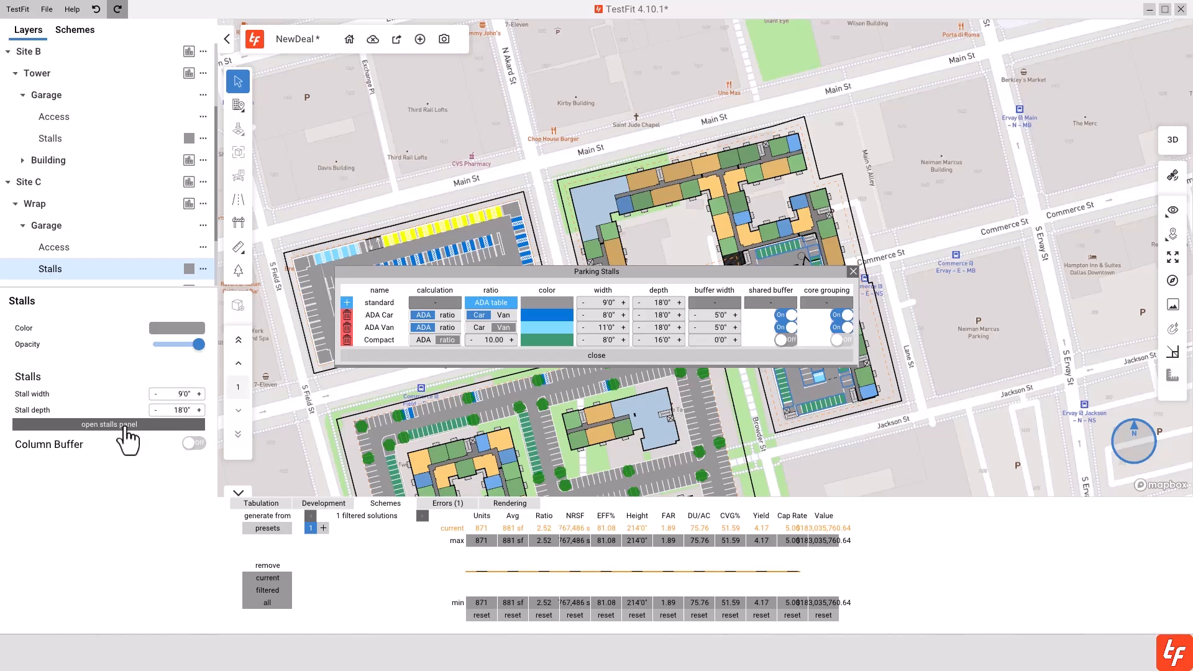
pyautogui.click(125, 427)
# Step: Move the Site A Gurban parking access slightly south along the Browder St side, near the Commerce St corner
pyautogui.scroll(3, 78, 276)
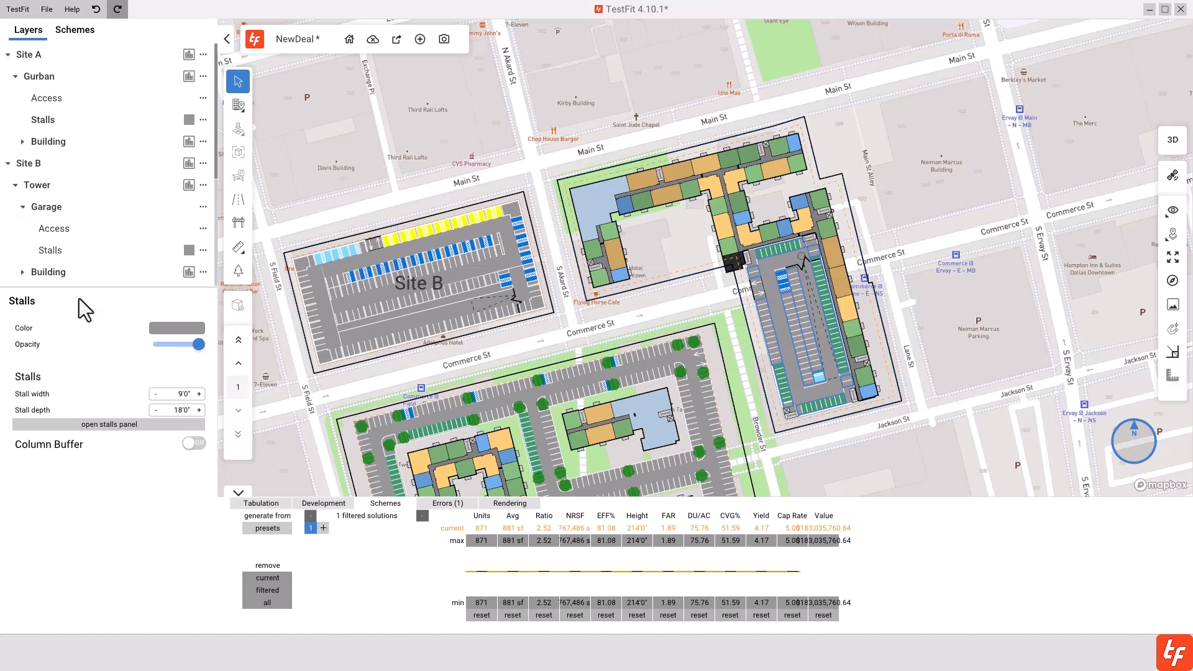
pyautogui.moveTo(445, 413); pyautogui.dragTo(552, 176)
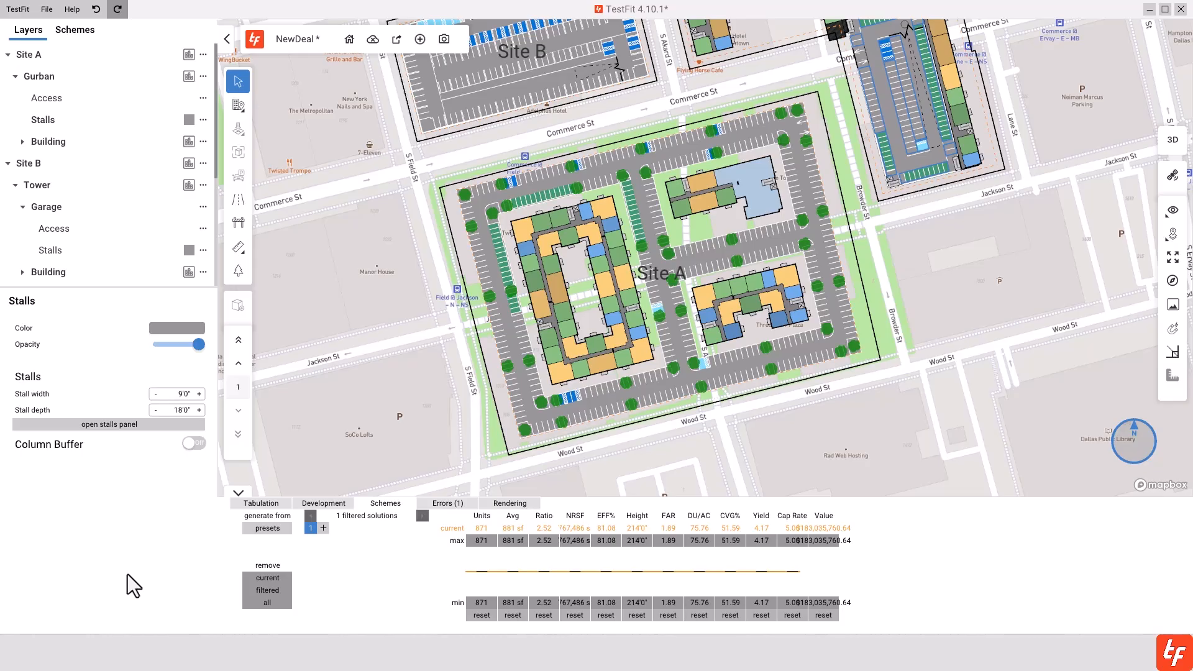
pyautogui.click(80, 96)
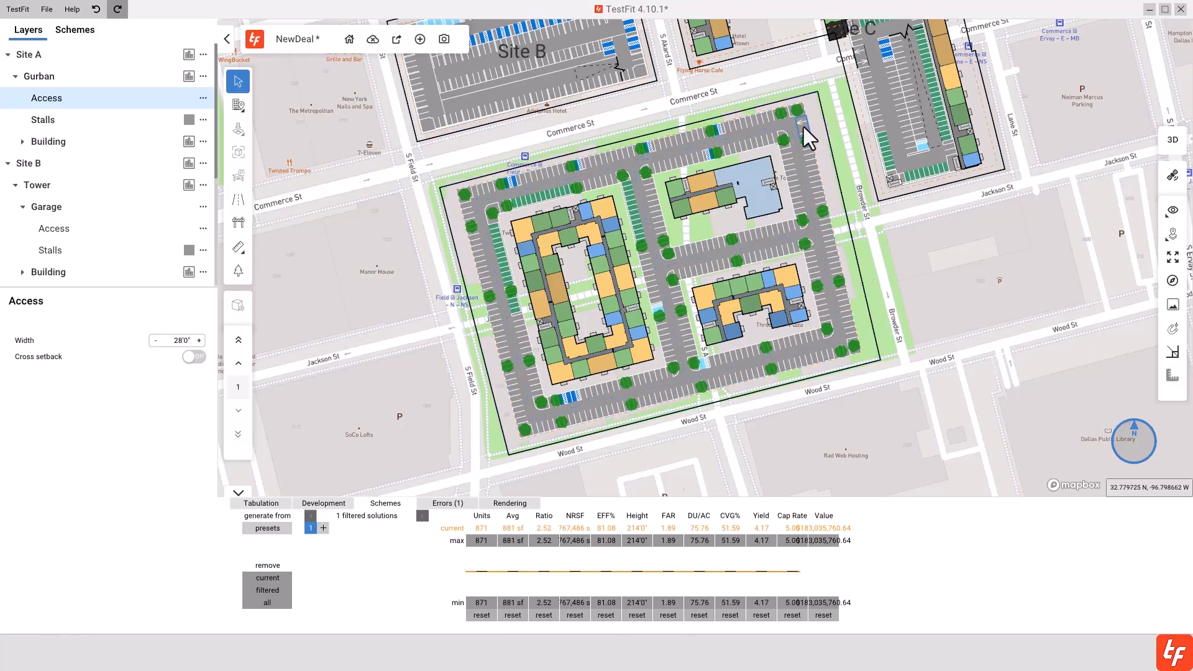
pyautogui.moveTo(804, 127)
pyautogui.mouseDown()
pyautogui.moveTo(850, 315)
pyautogui.moveTo(759, 381)
pyautogui.moveTo(546, 380)
pyautogui.moveTo(492, 316)
pyautogui.moveTo(469, 225)
pyautogui.moveTo(580, 164)
pyautogui.moveTo(829, 148)
pyautogui.mouseUp()
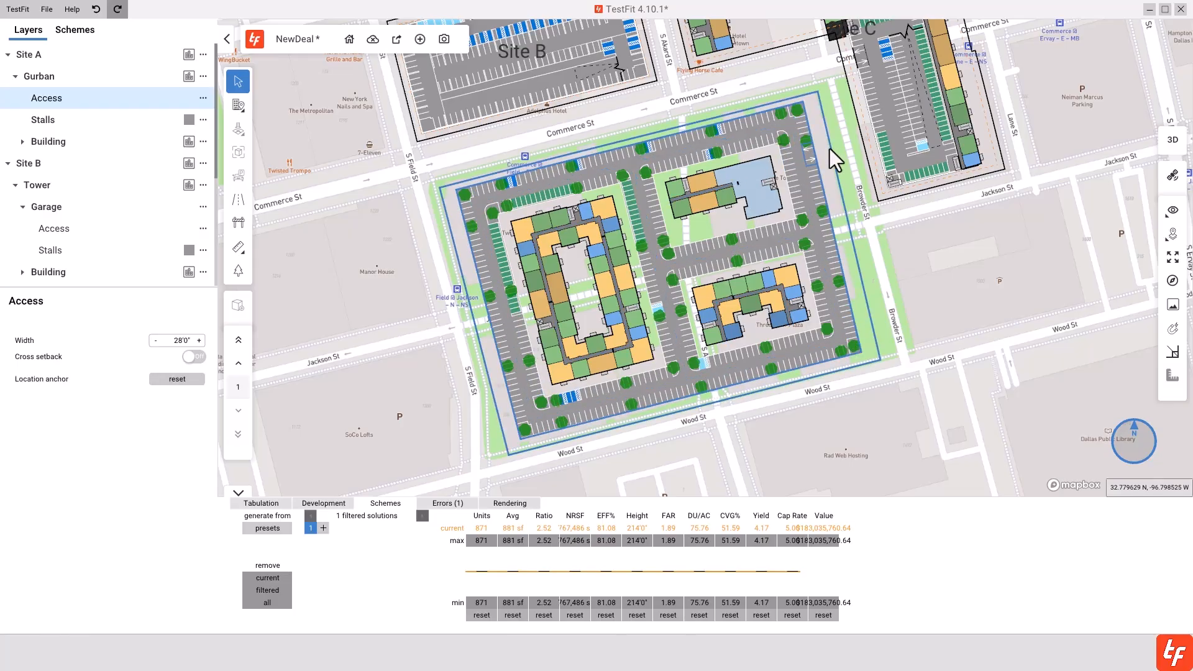
# Step: Open the stall settings for Site A's Gurban surface parking
pyautogui.click(54, 121)
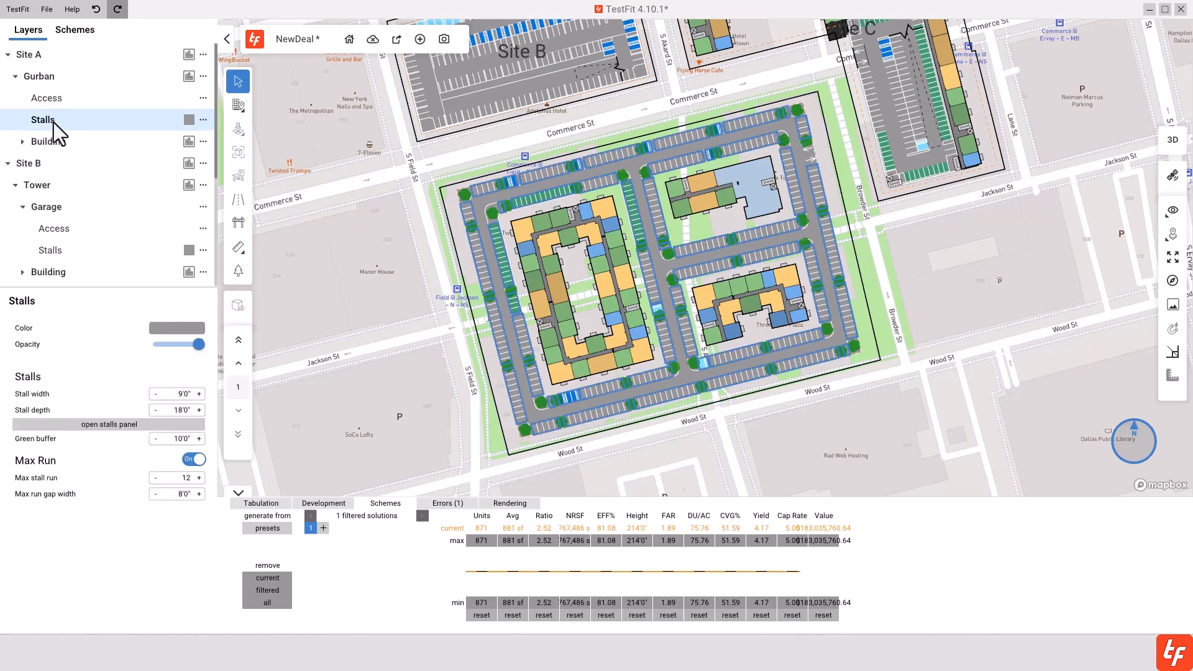